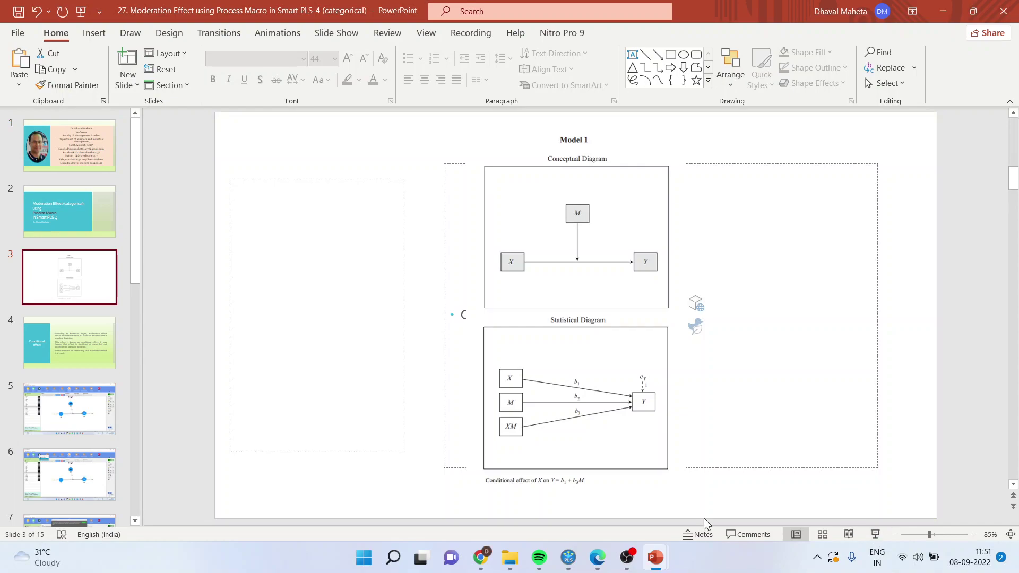
# - Bring up the MOdelos.pdf model templates in Edge and review Model 1's diagrams
pyautogui.click(597, 557)
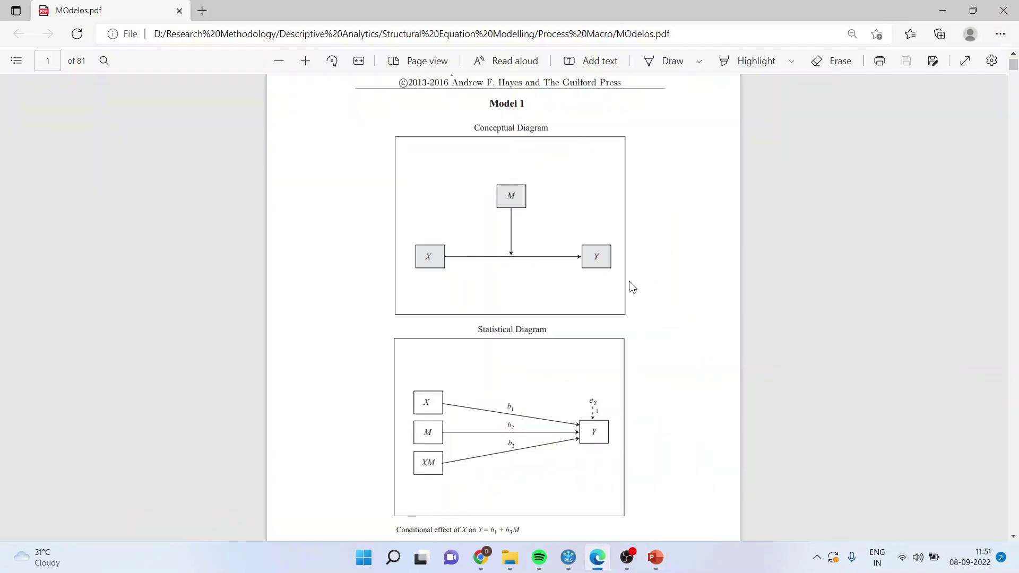
pyautogui.scroll(-5, 611, 266)
pyautogui.scroll(-10, 611, 264)
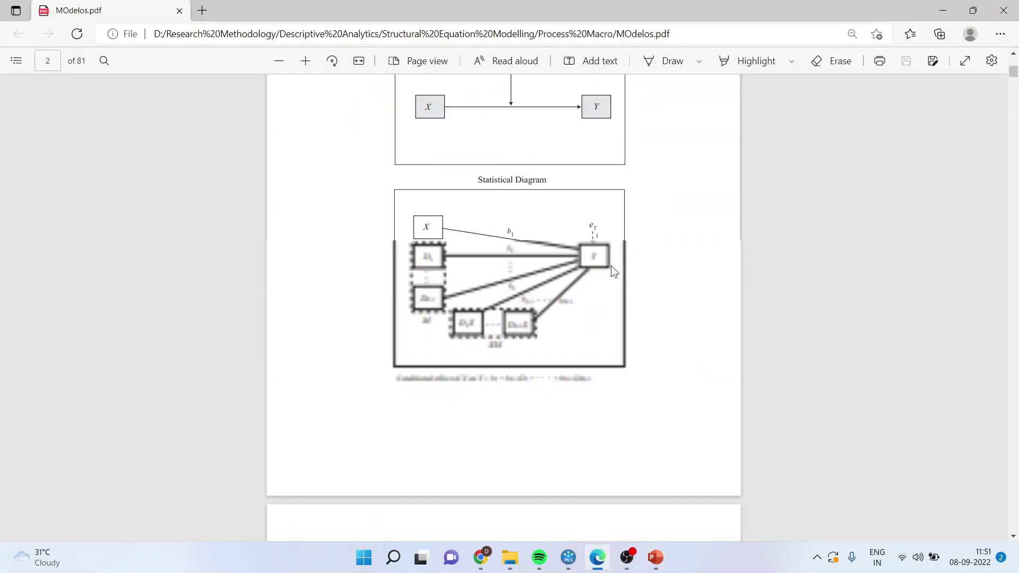
pyautogui.scroll(2, 611, 268)
pyautogui.scroll(-5, 612, 268)
pyautogui.scroll(-4, 613, 268)
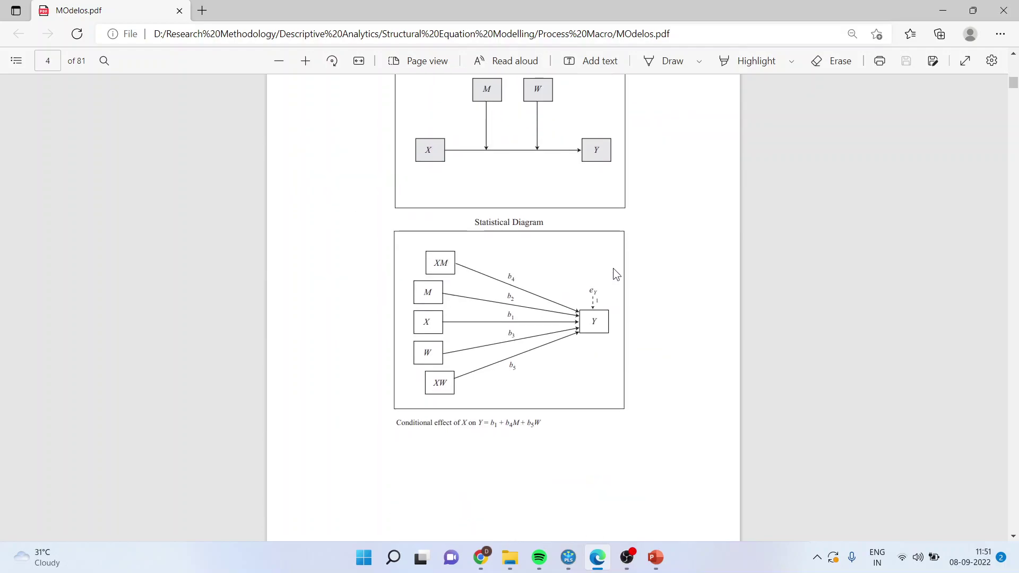
pyautogui.scroll(2, 613, 268)
pyautogui.scroll(2, 613, 268)
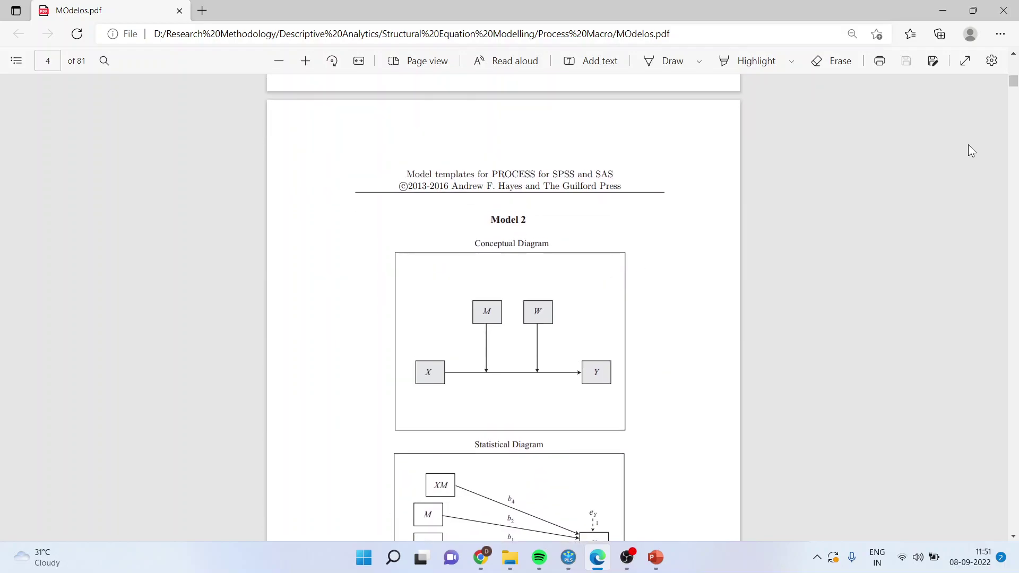
pyautogui.moveTo(1014, 93); pyautogui.dragTo(1014, 71)
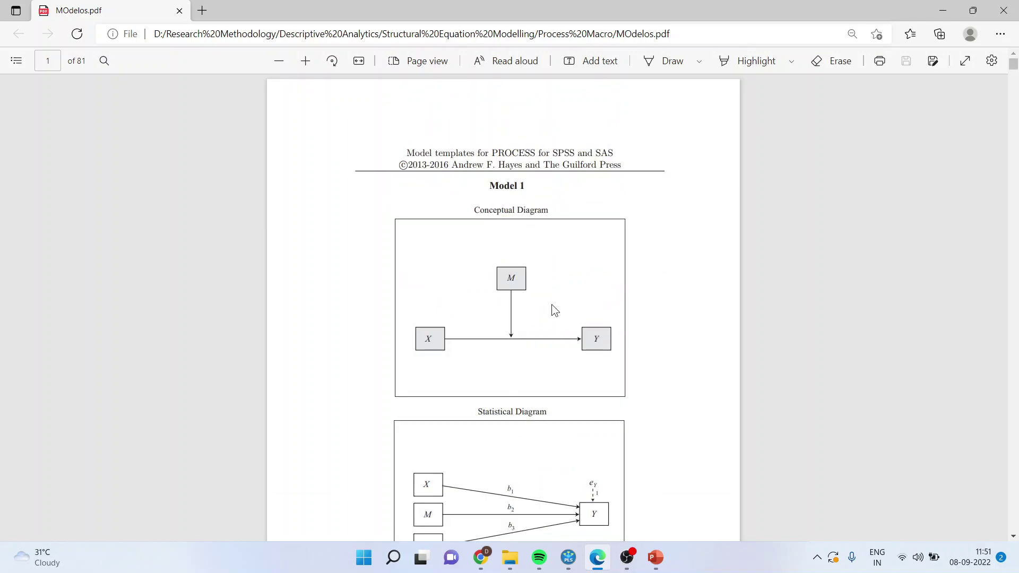
pyautogui.scroll(-2, 566, 346)
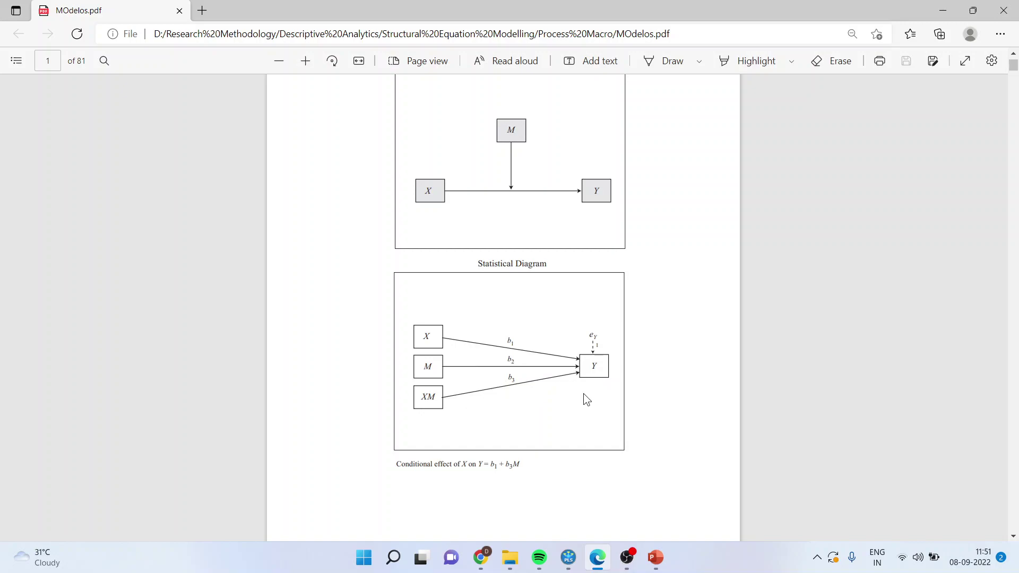
# - Create a new SmartPLS project named process
pyautogui.click(569, 549)
pyautogui.click(42, 75)
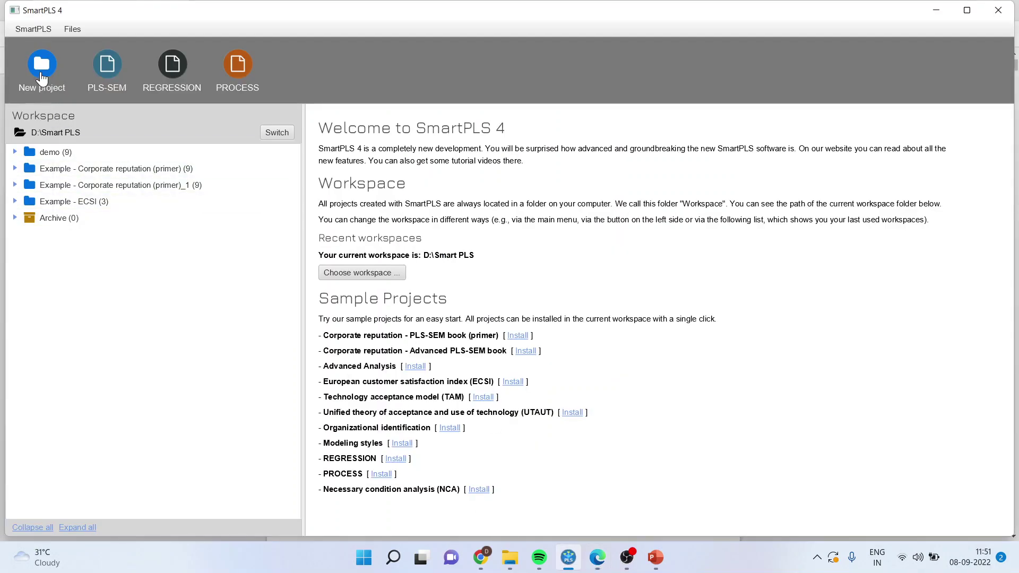
pyautogui.write('process')
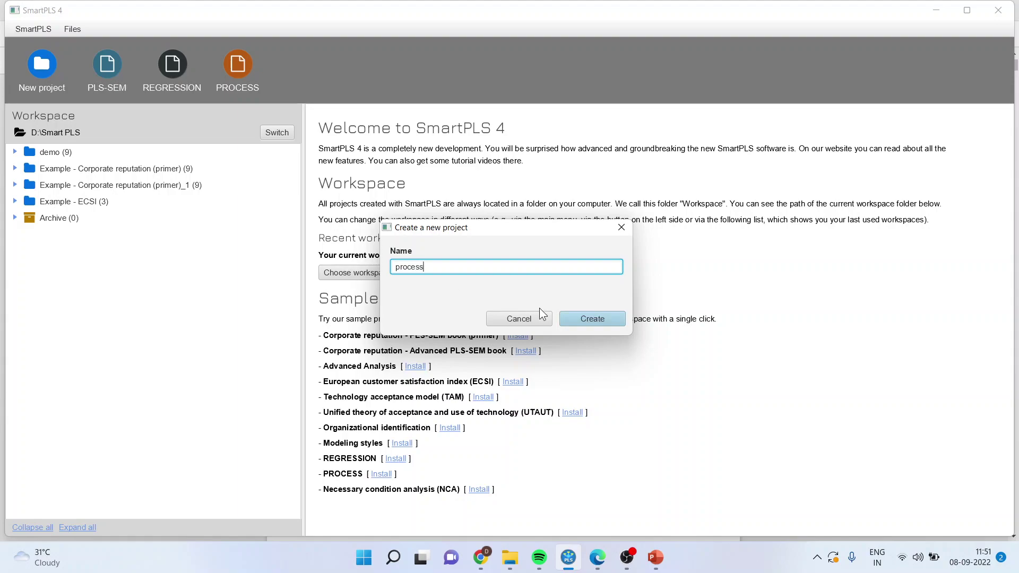
pyautogui.click(578, 324)
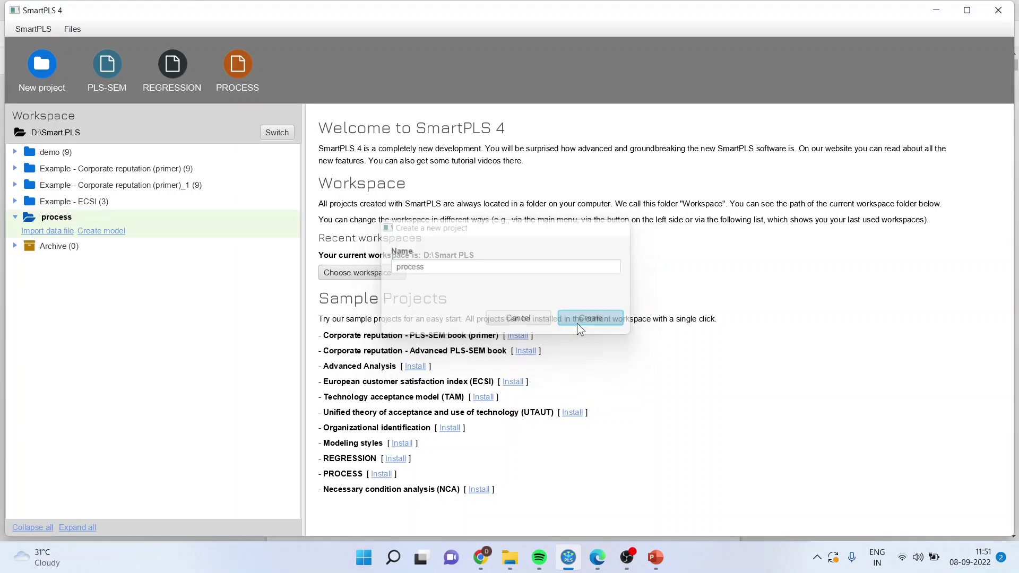
# - Import the mtcars .sav data (32 cases, 16 indicators) into the process project
pyautogui.click(59, 230)
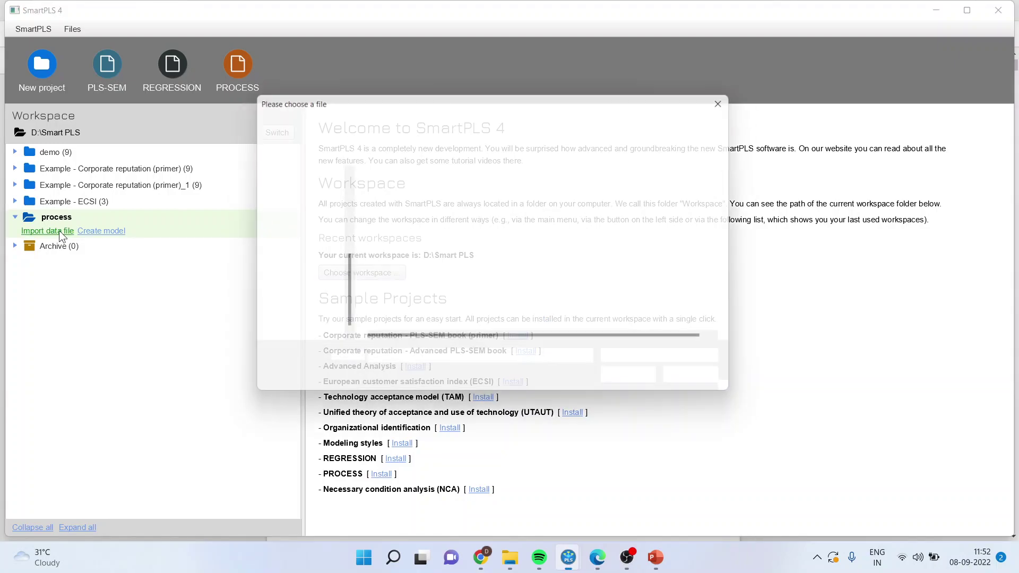
pyautogui.click(396, 244)
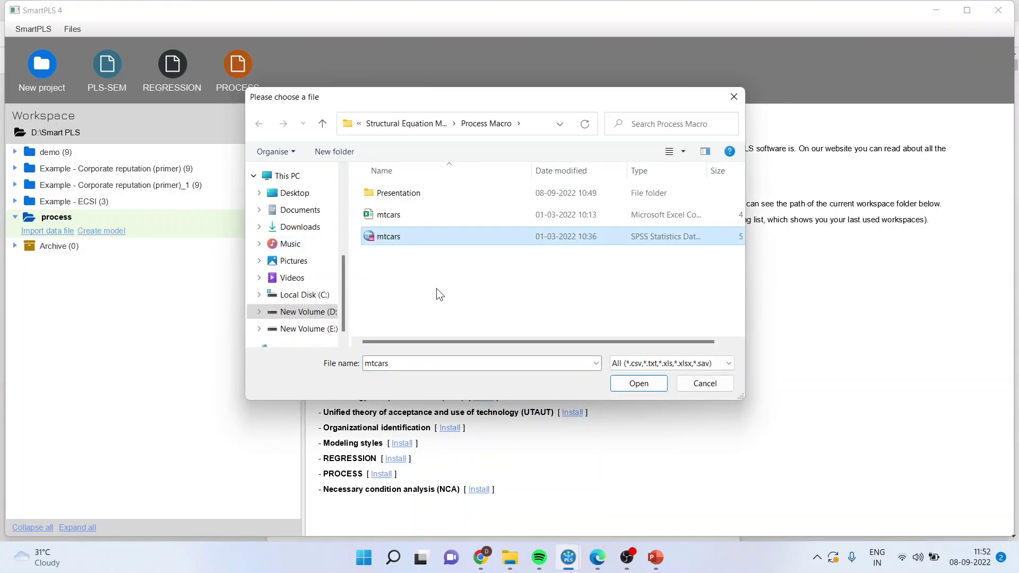
pyautogui.click(637, 386)
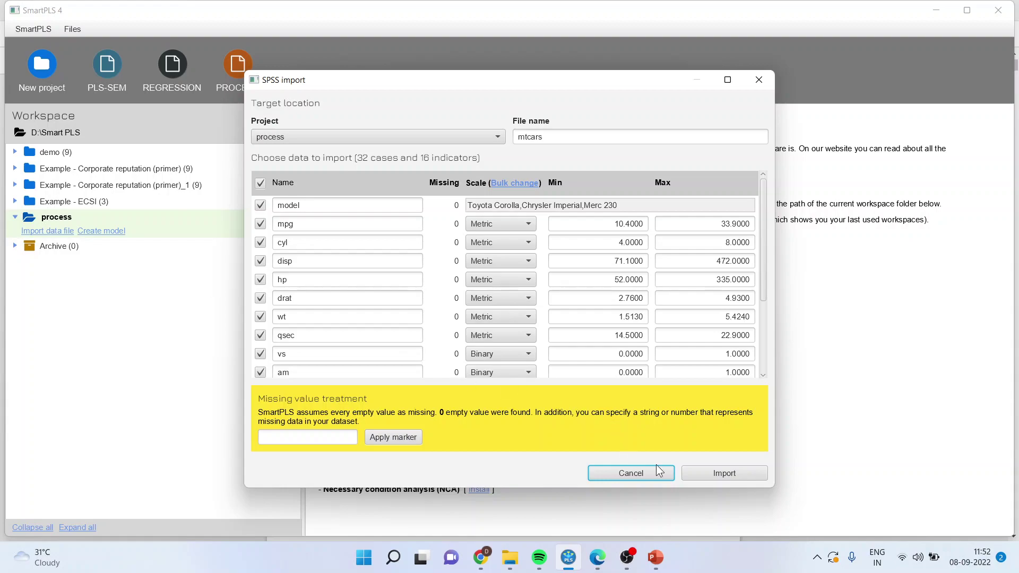
pyautogui.click(695, 474)
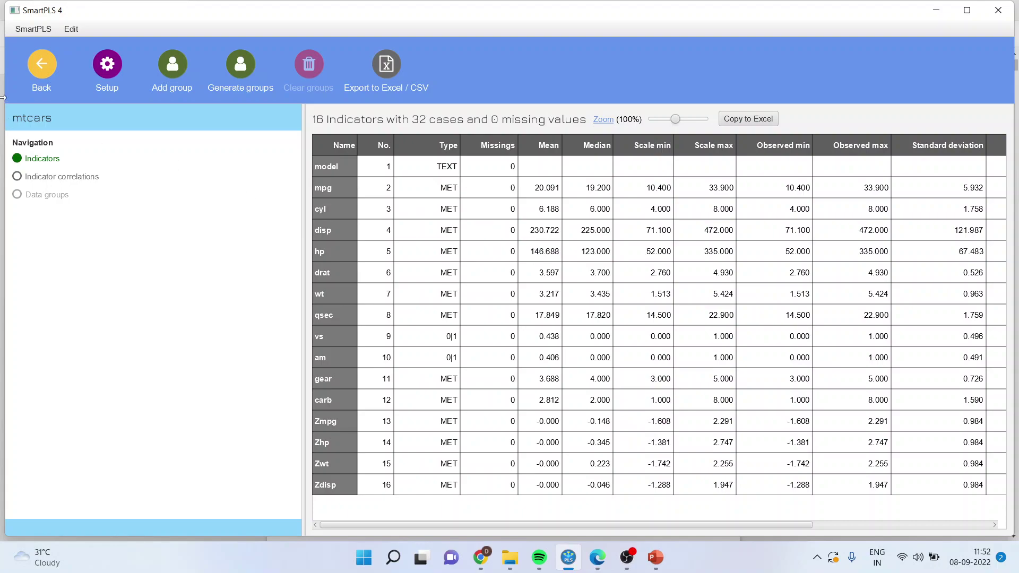
pyautogui.click(39, 72)
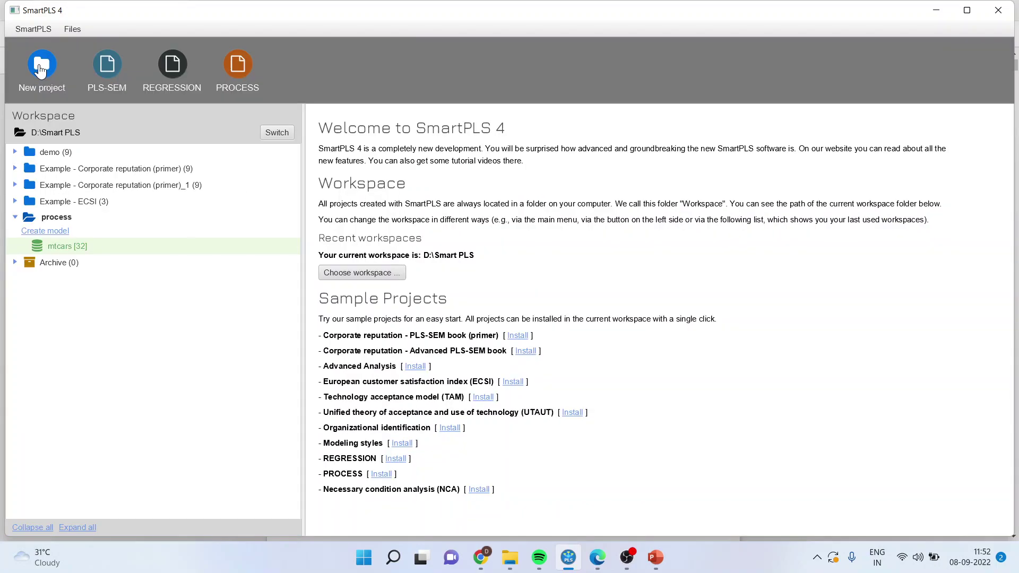
# - Create a PROCESS-type model named moderator and open its empty canvas
pyautogui.click(55, 232)
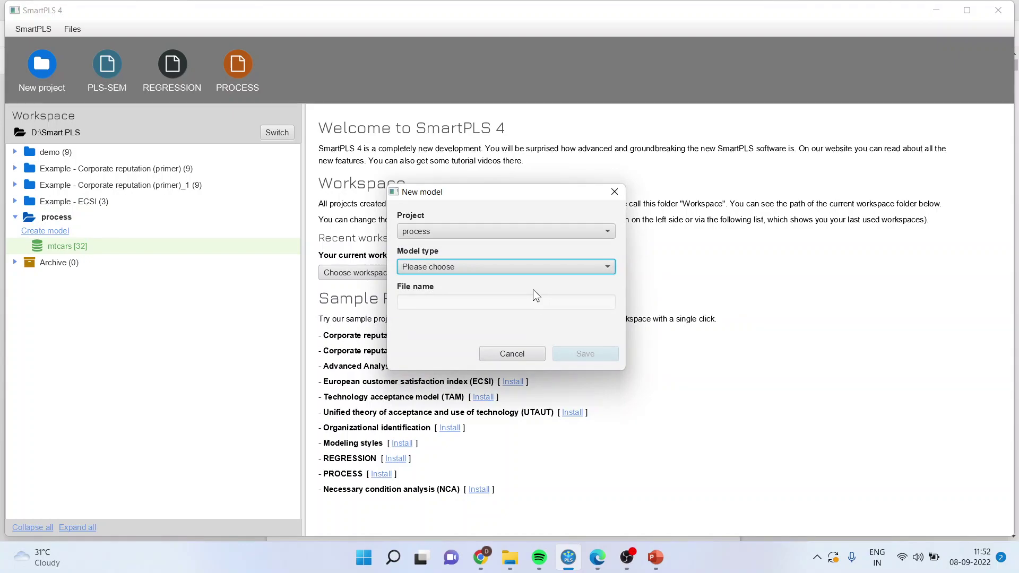
pyautogui.click(609, 266)
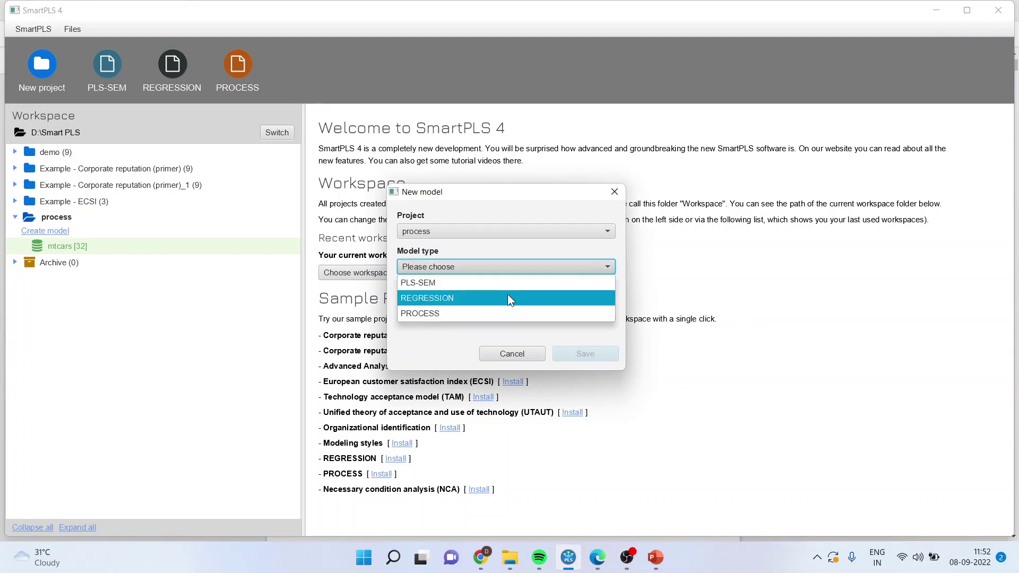
pyautogui.click(500, 312)
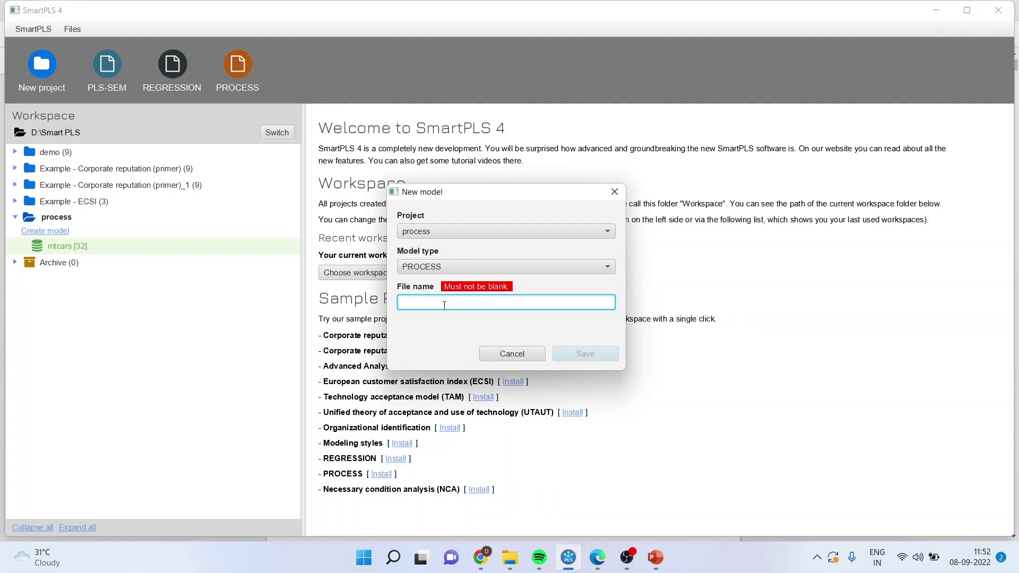
pyautogui.write('moderator')
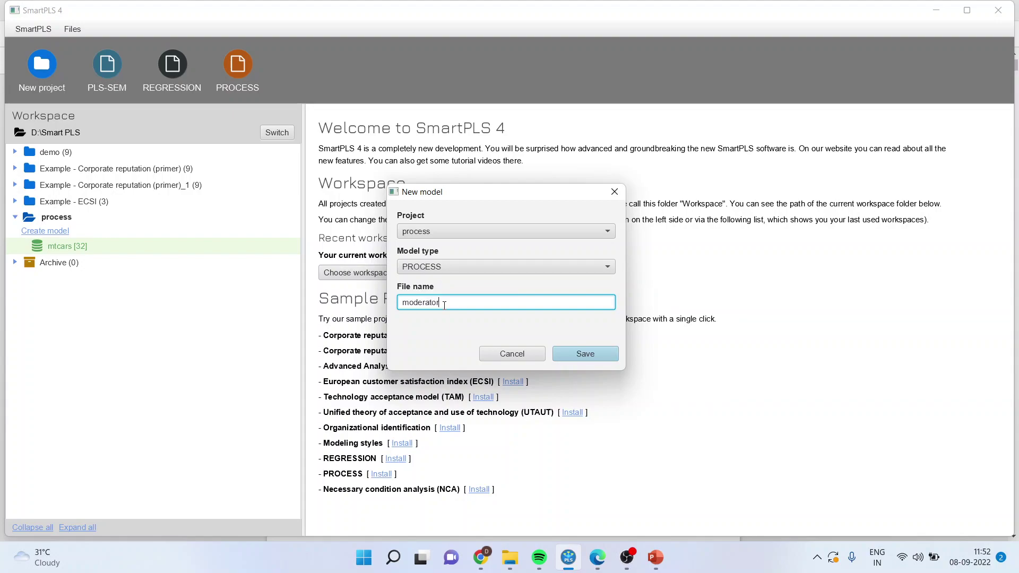
pyautogui.click(590, 352)
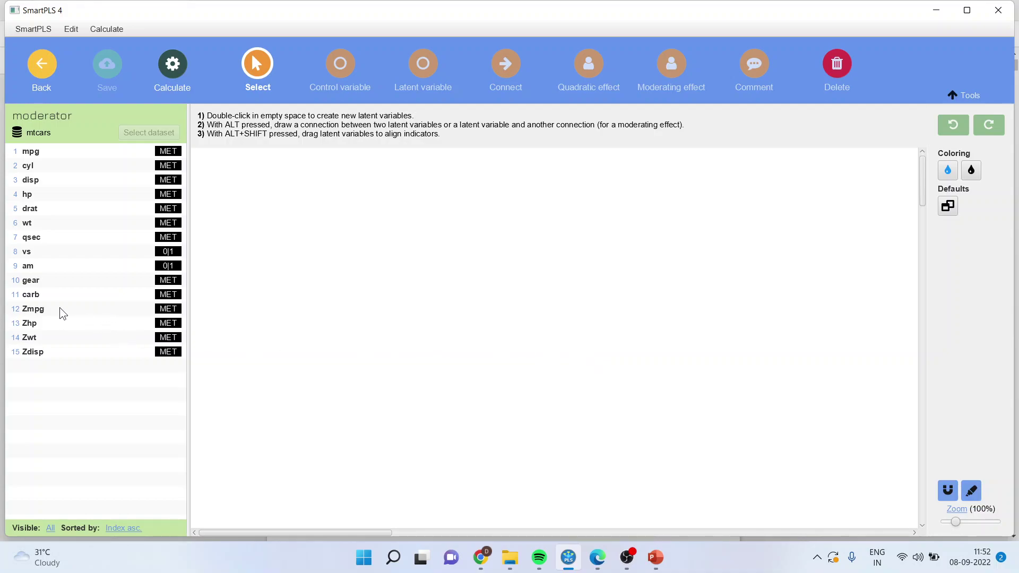
# - Place Zmpg and Zwt on the canvas as latent variables, Zwt to the left
pyautogui.moveTo(56, 310); pyautogui.dragTo(694, 311)
pyautogui.press('Return')
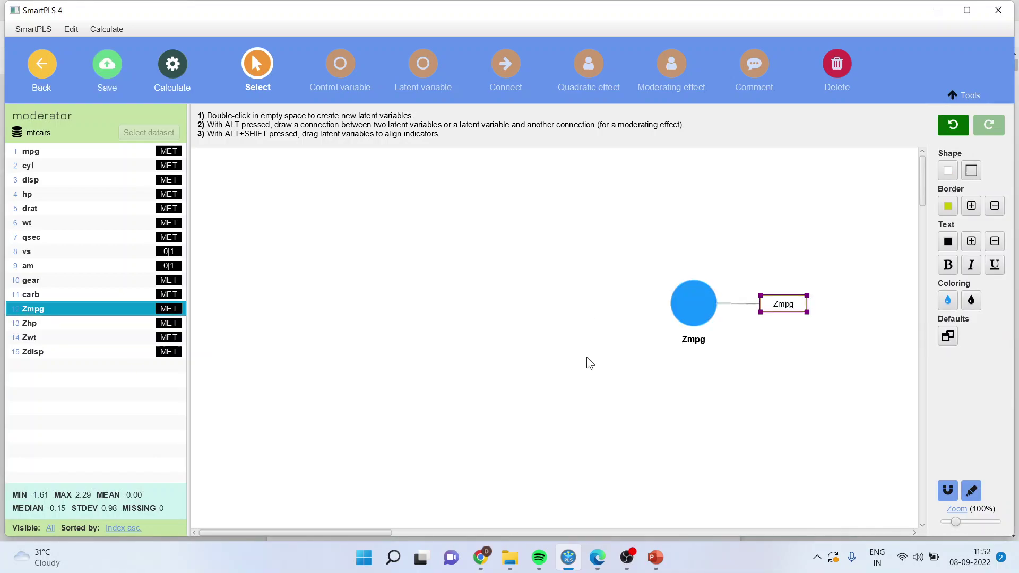
pyautogui.moveTo(42, 340); pyautogui.dragTo(411, 311)
pyautogui.press('Return')
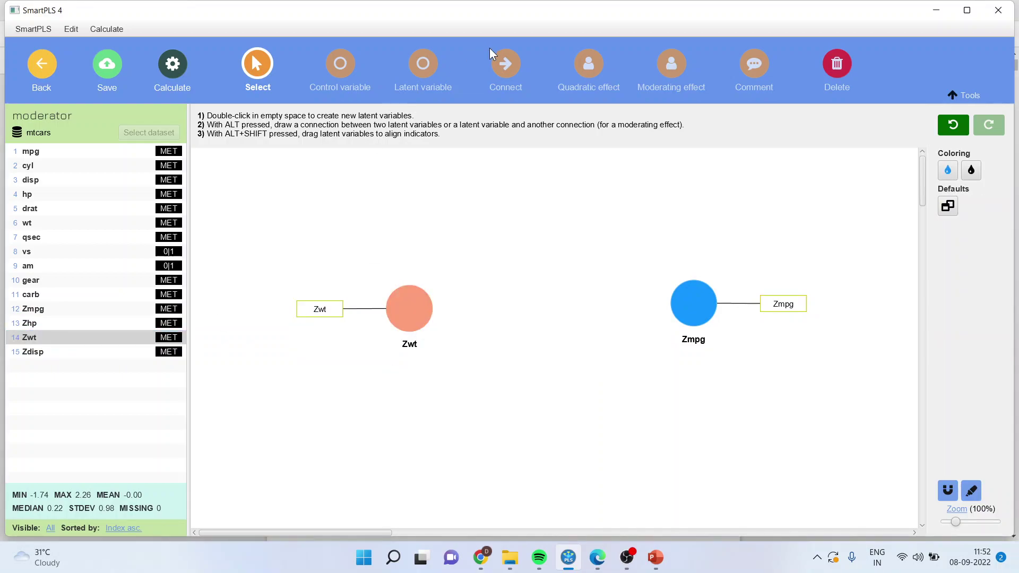
# - Draw a path from Zwt to Zmpg
pyautogui.click(495, 62)
pyautogui.moveTo(437, 313); pyautogui.dragTo(676, 304)
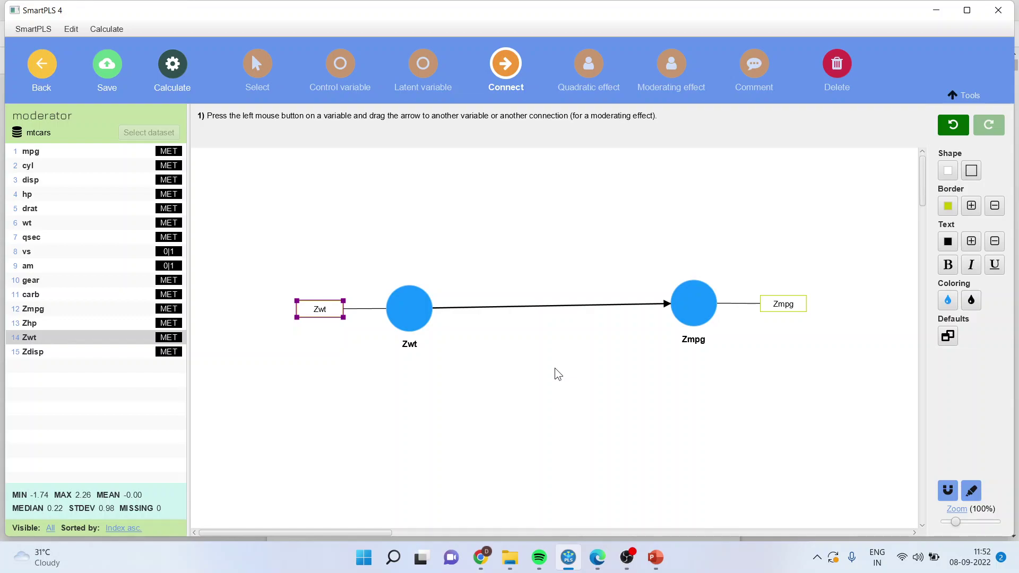
pyautogui.click(40, 156)
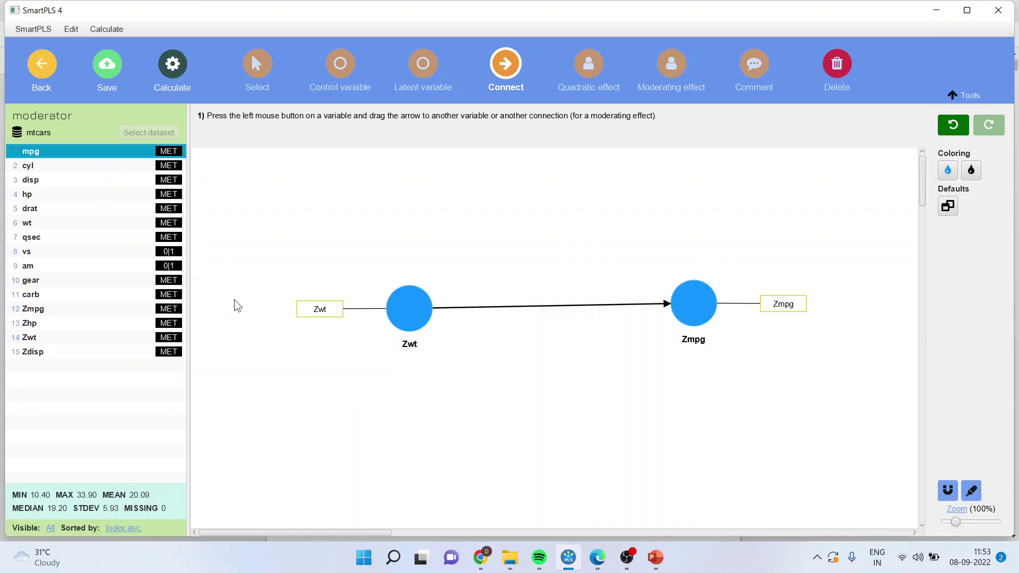
# - Add am above the path and link it as moderator of Zwt → Zmpg
pyautogui.click(38, 271)
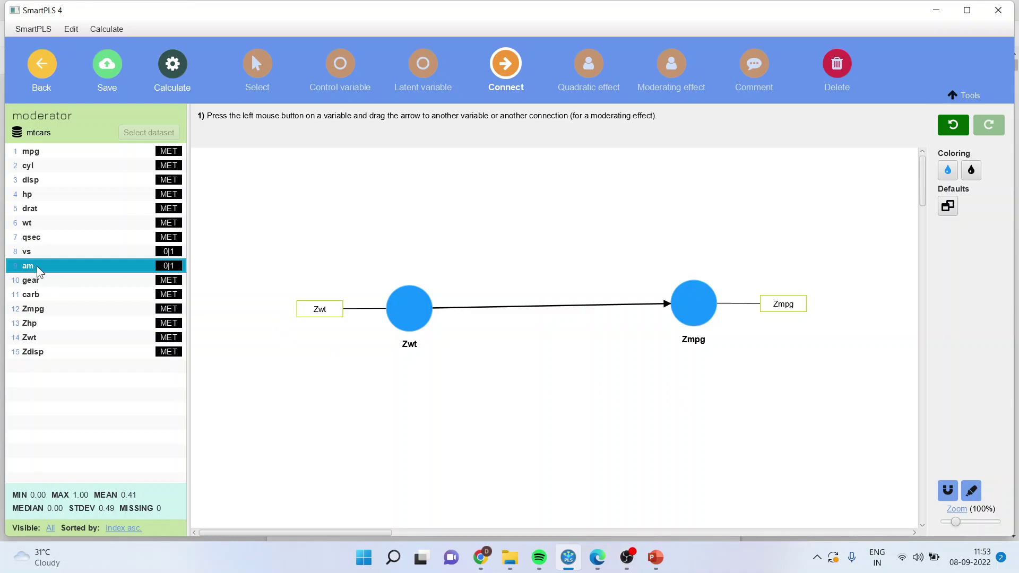
pyautogui.moveTo(38, 269)
pyautogui.mouseDown()
pyautogui.moveTo(469, 238)
pyautogui.moveTo(525, 211)
pyautogui.mouseUp()
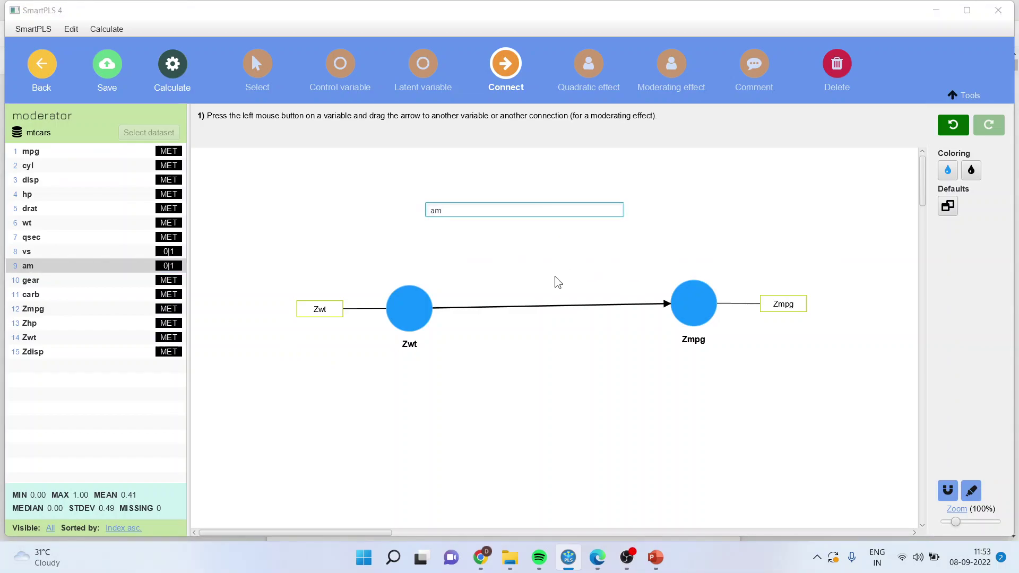
pyautogui.press('Return')
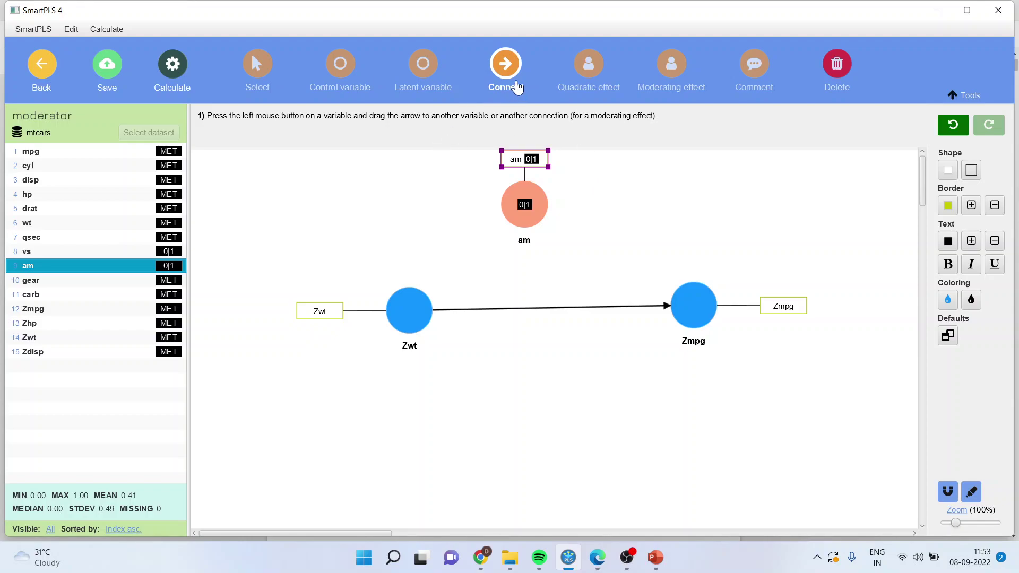
pyautogui.moveTo(525, 207); pyautogui.dragTo(524, 316)
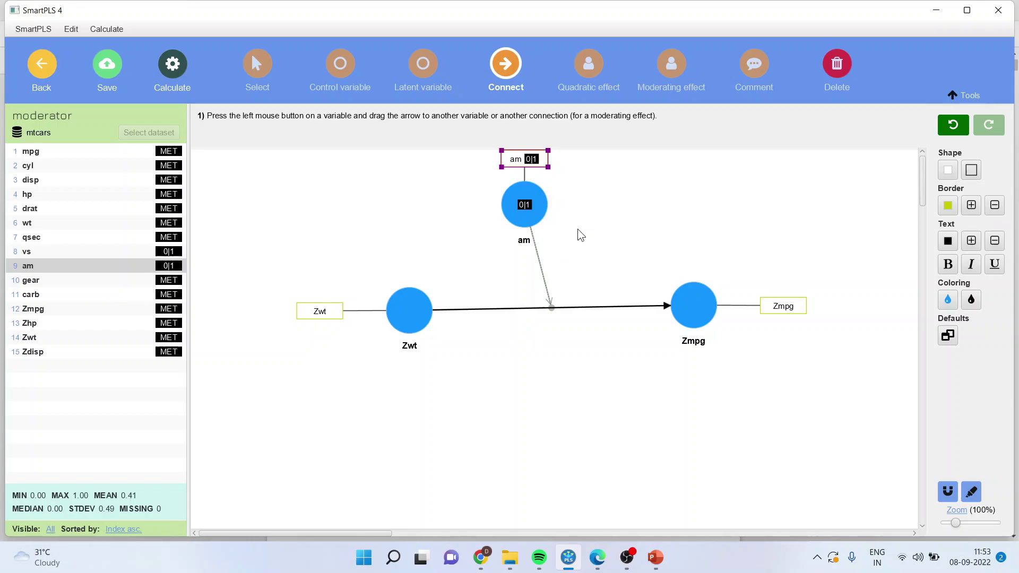
# - Run bootstrapping on the model and open the full results report
pyautogui.click(177, 77)
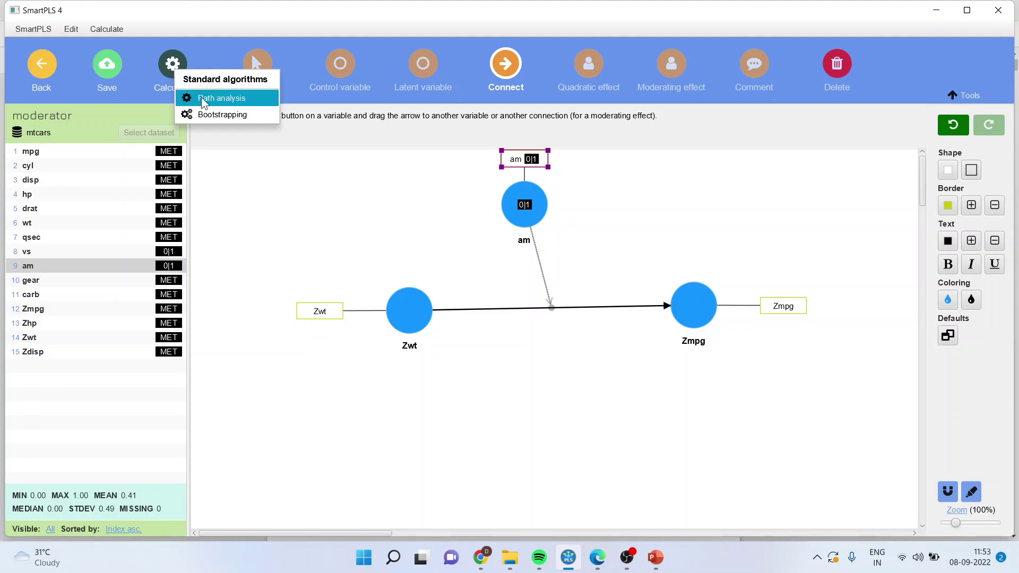
pyautogui.click(204, 116)
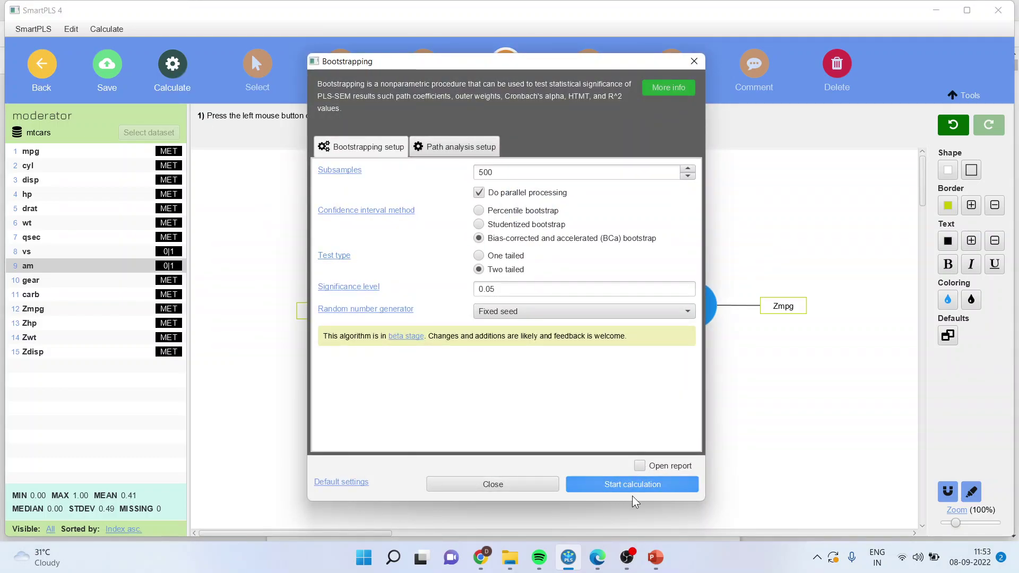
pyautogui.click(636, 482)
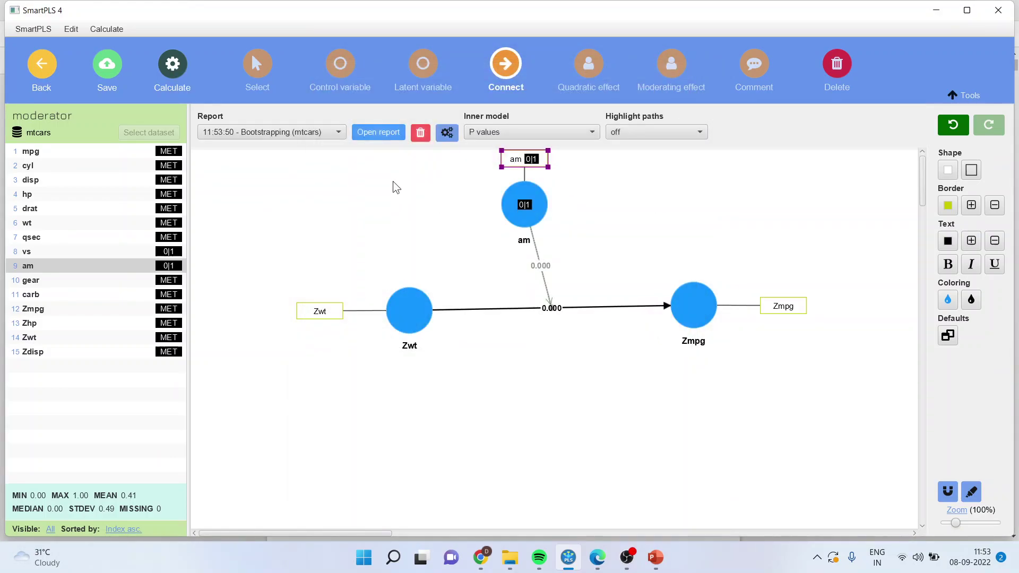
pyautogui.click(378, 132)
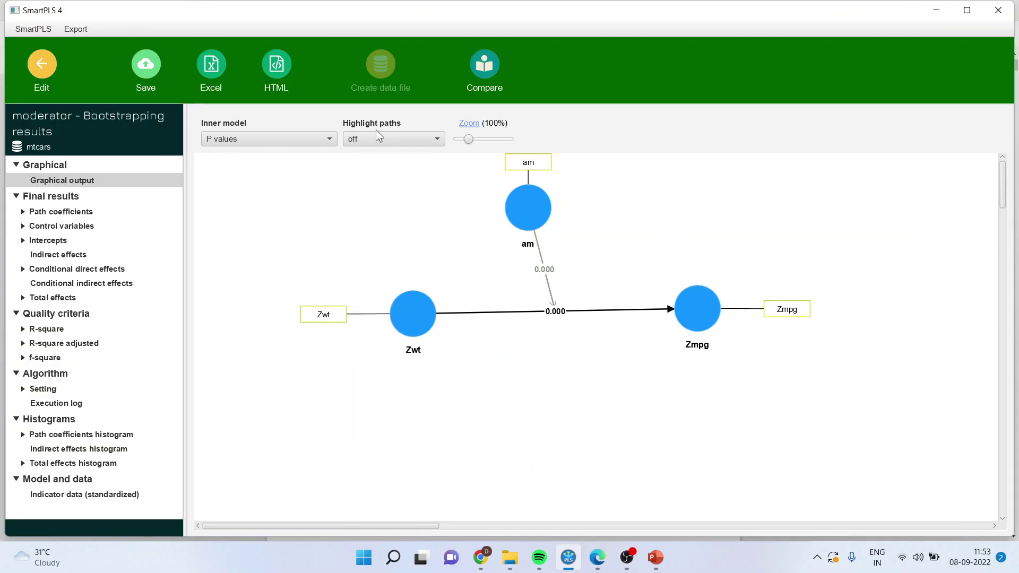
# - Inspect path coefficient p values for Zwt, am (0.060) and am x Zwt on Zmpg
pyautogui.click(90, 211)
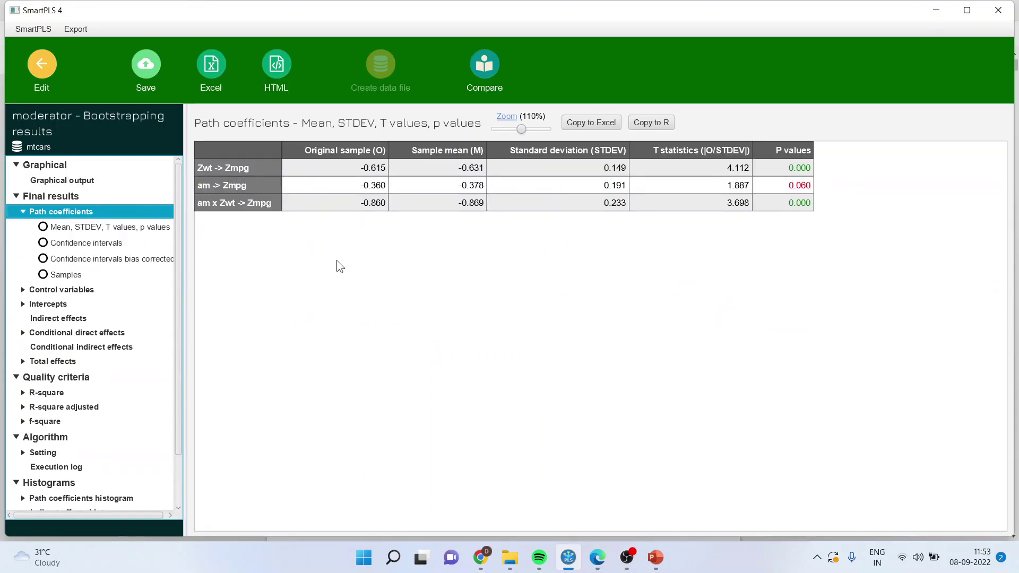
pyautogui.click(235, 168)
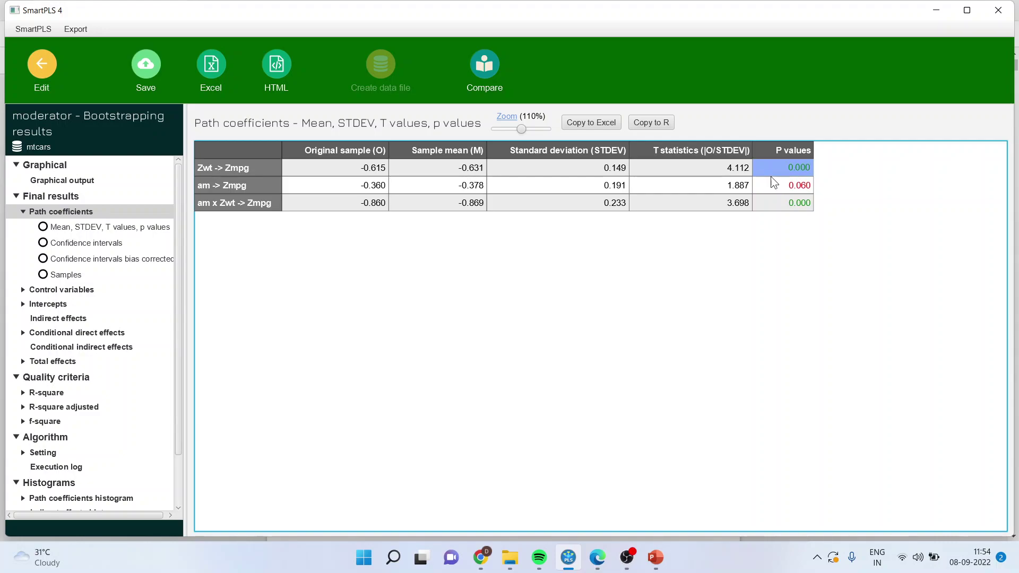
pyautogui.click(241, 190)
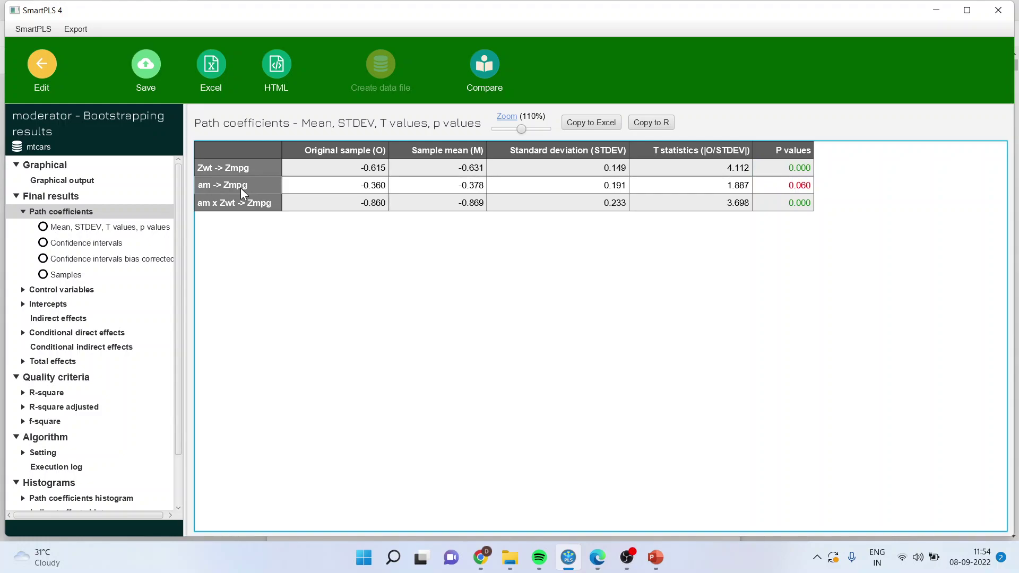
pyautogui.click(810, 190)
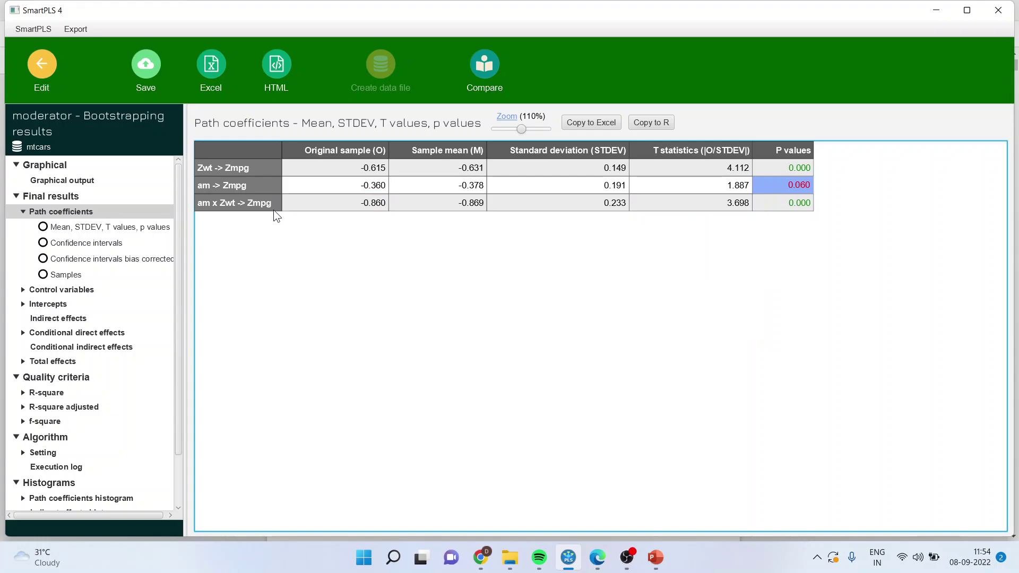
pyautogui.click(259, 204)
pyautogui.click(808, 201)
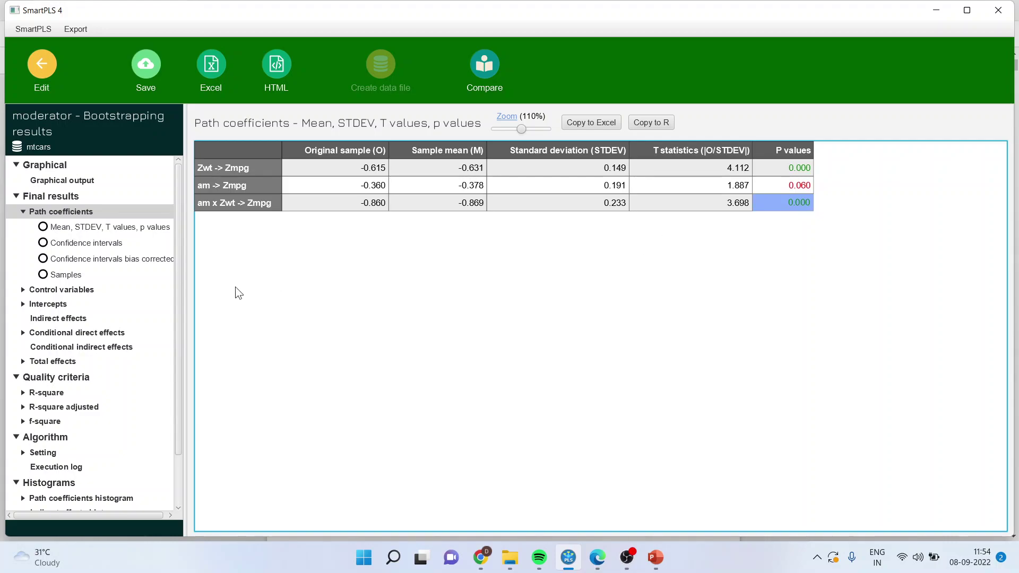
pyautogui.click(140, 259)
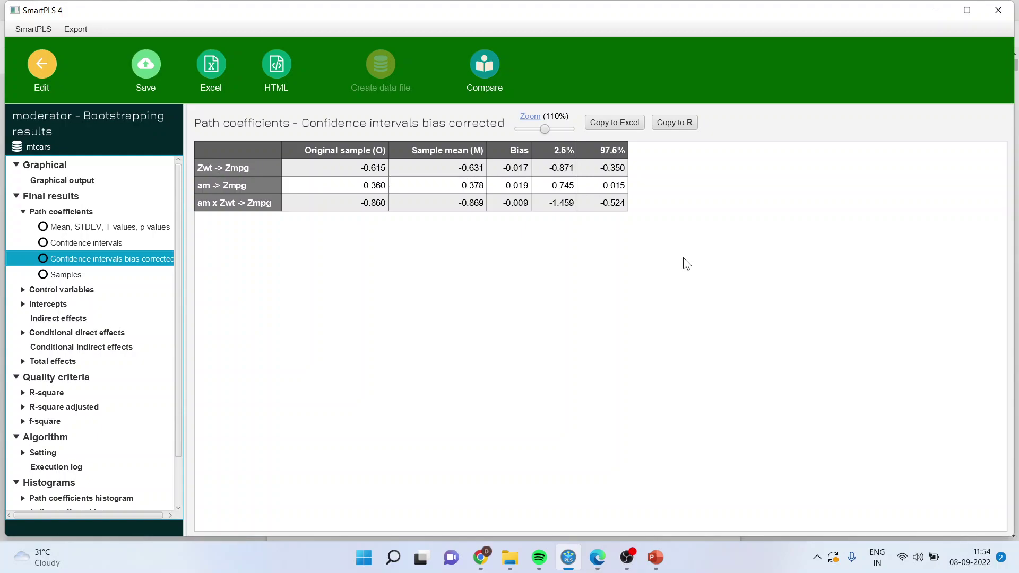
pyautogui.click(555, 171)
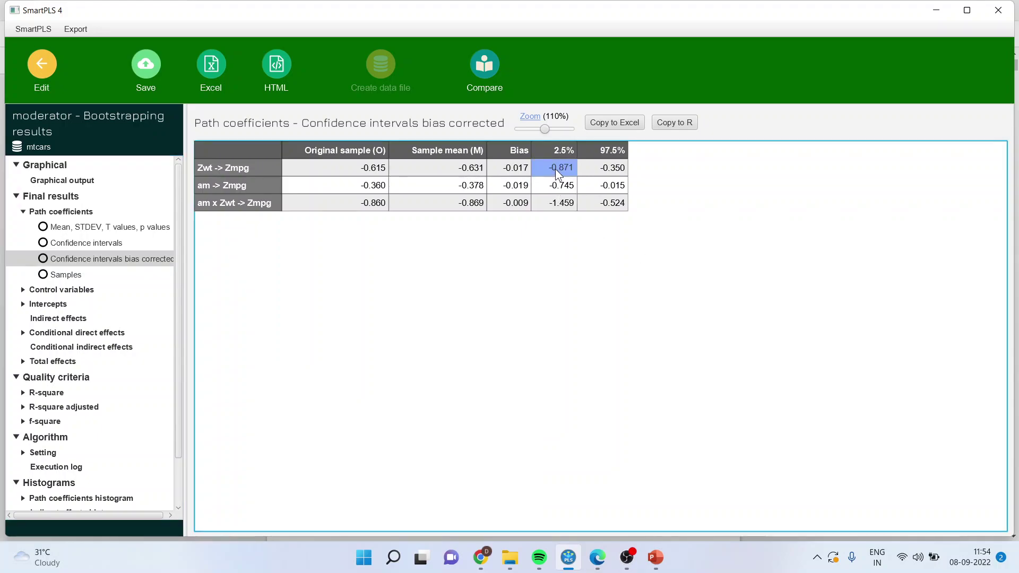
pyautogui.click(620, 169)
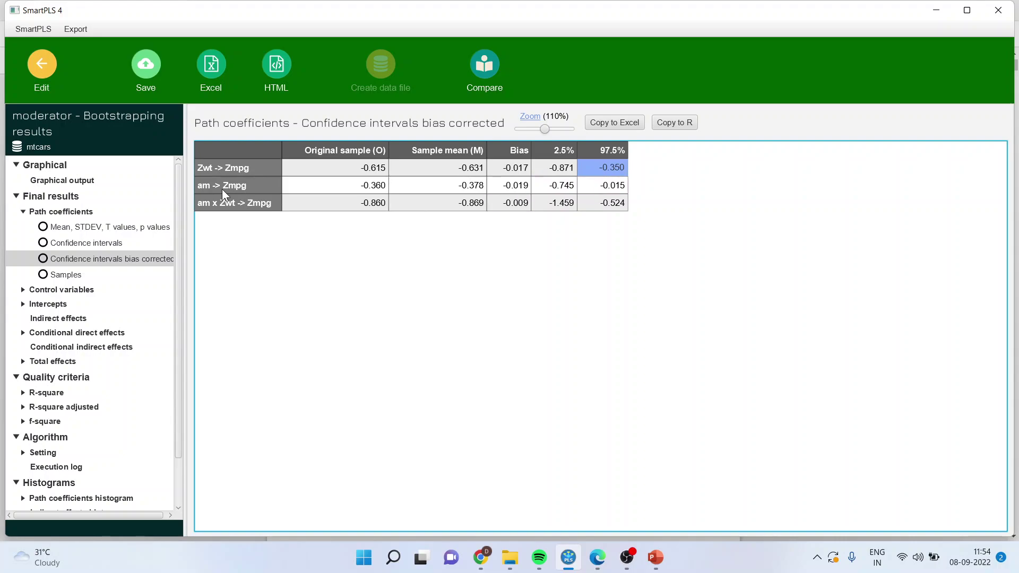
pyautogui.click(221, 166)
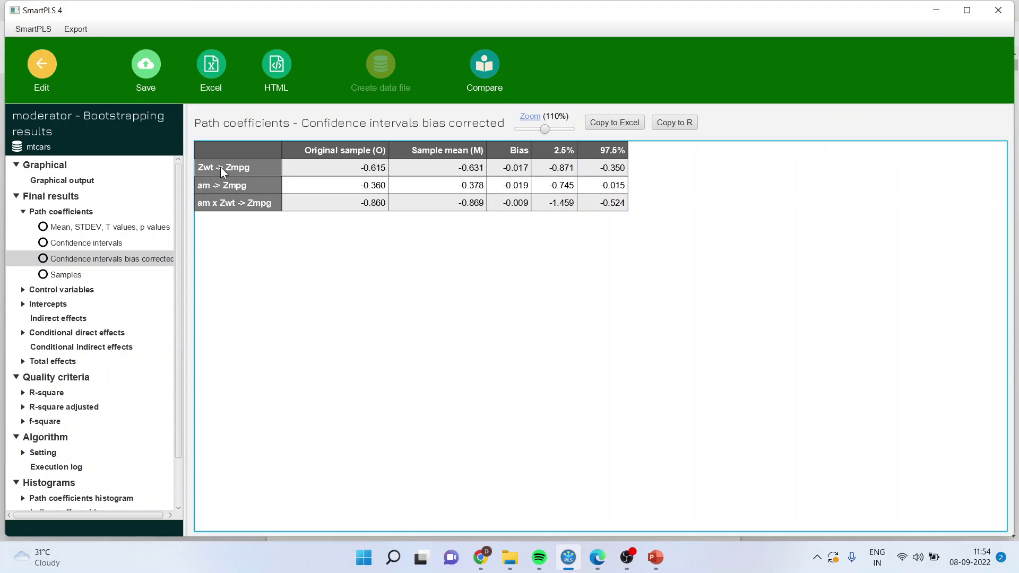
pyautogui.click(556, 186)
pyautogui.click(613, 187)
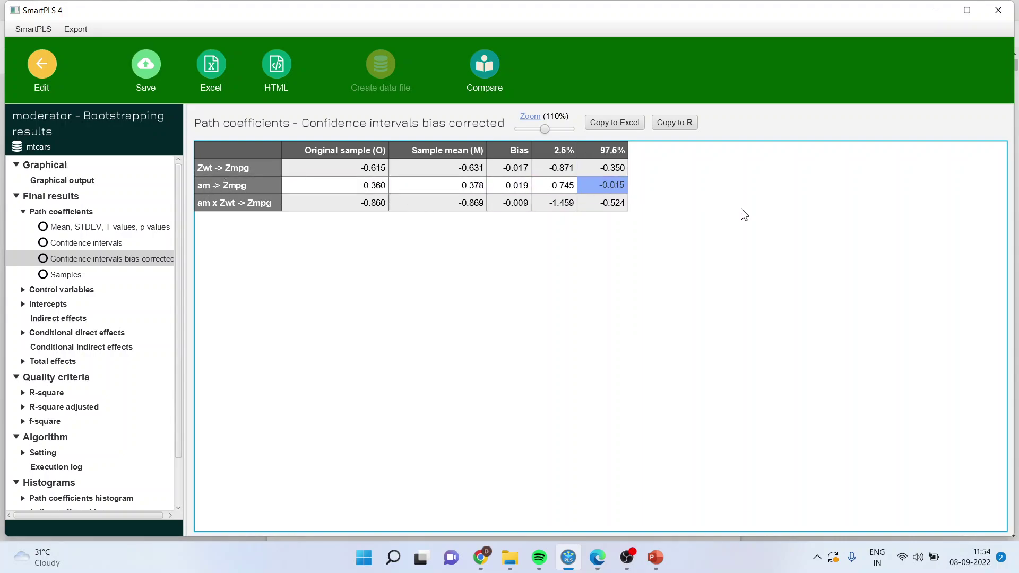
pyautogui.click(245, 188)
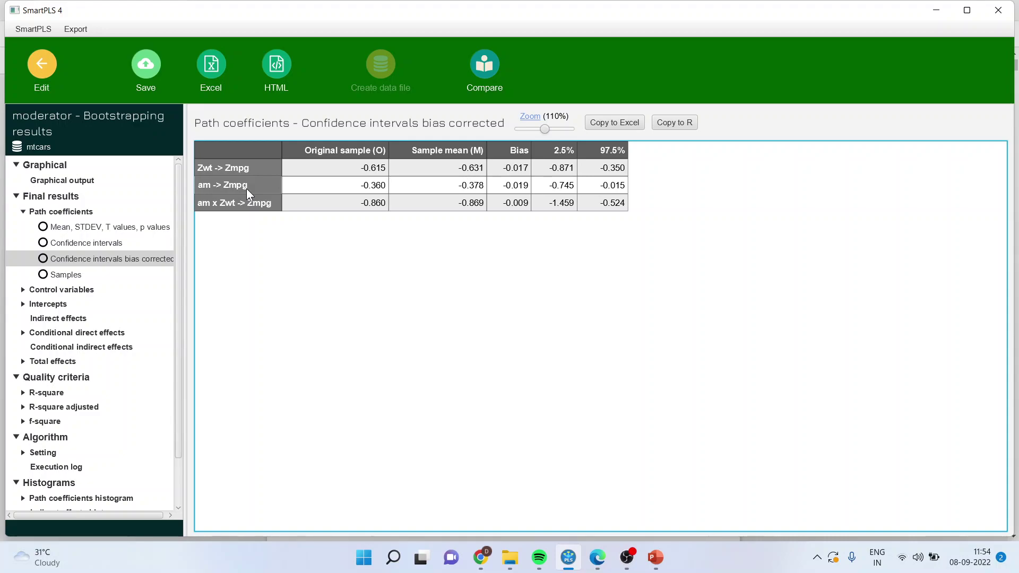
pyautogui.click(249, 201)
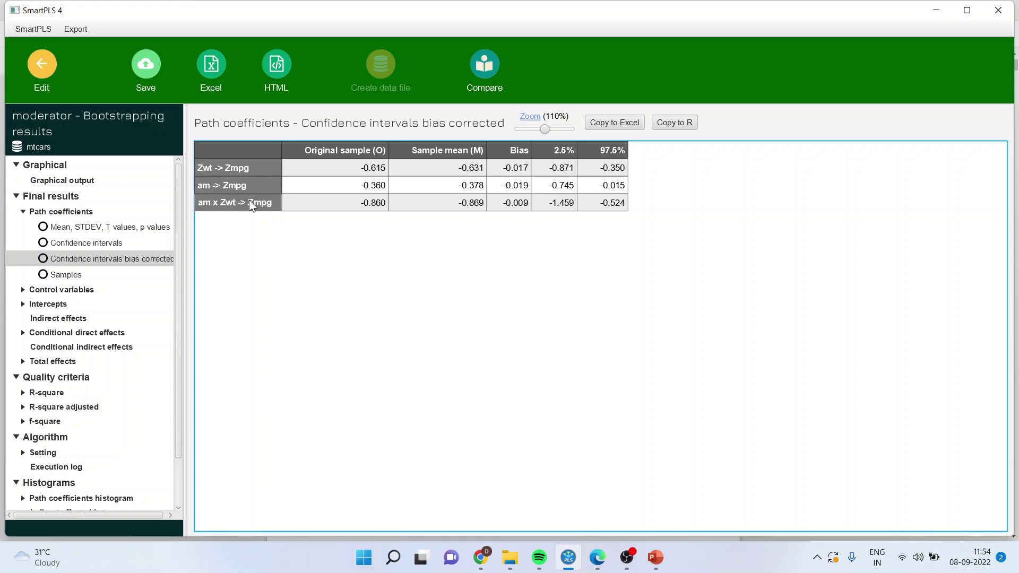
pyautogui.click(611, 202)
pyautogui.click(571, 203)
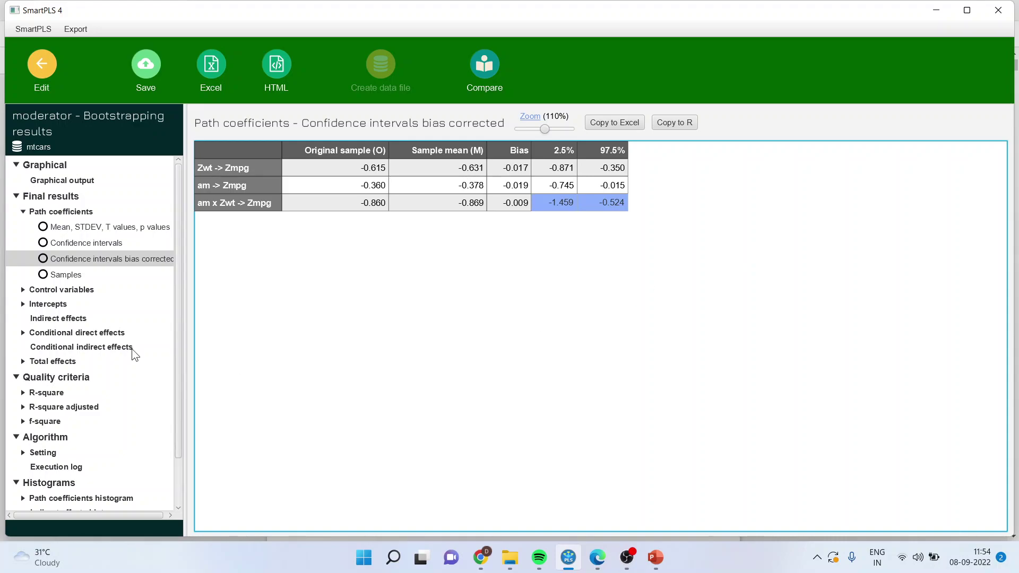
# - Review the conditional direct effects of Zwt on Zmpg and their p values at am zero and one
pyautogui.click(112, 334)
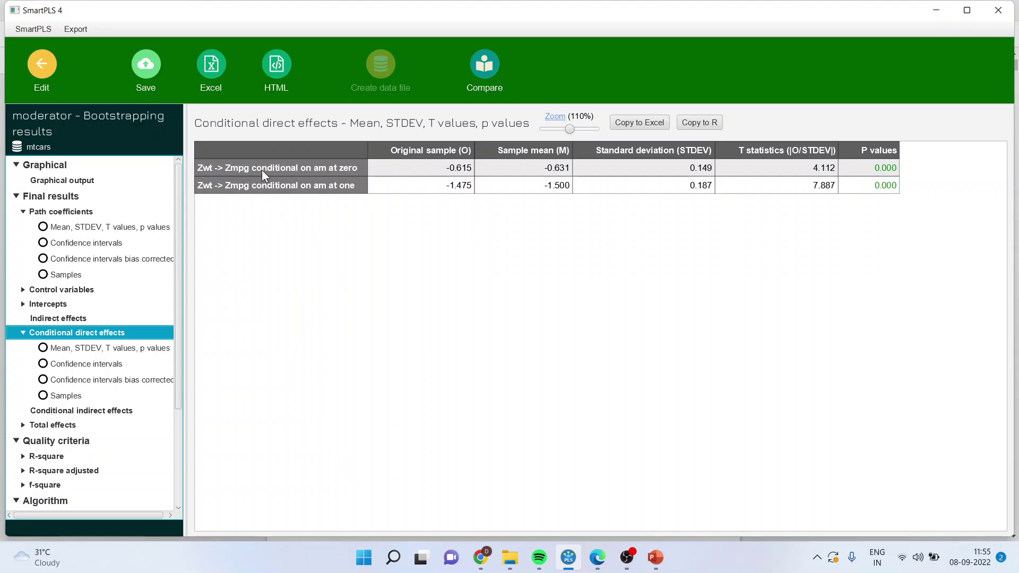
pyautogui.click(353, 170)
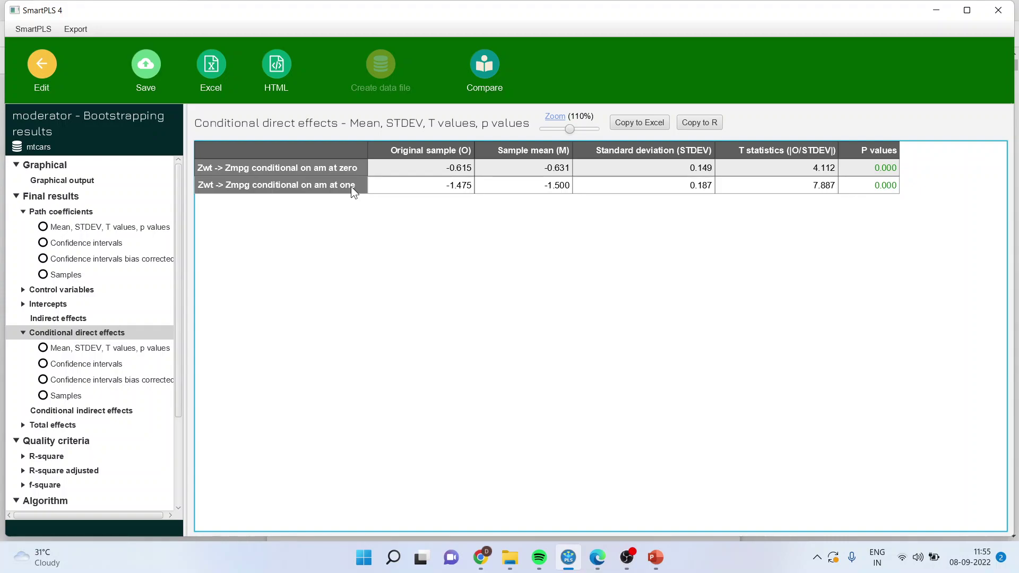
pyautogui.click(854, 190)
pyautogui.moveTo(872, 170); pyautogui.dragTo(871, 191)
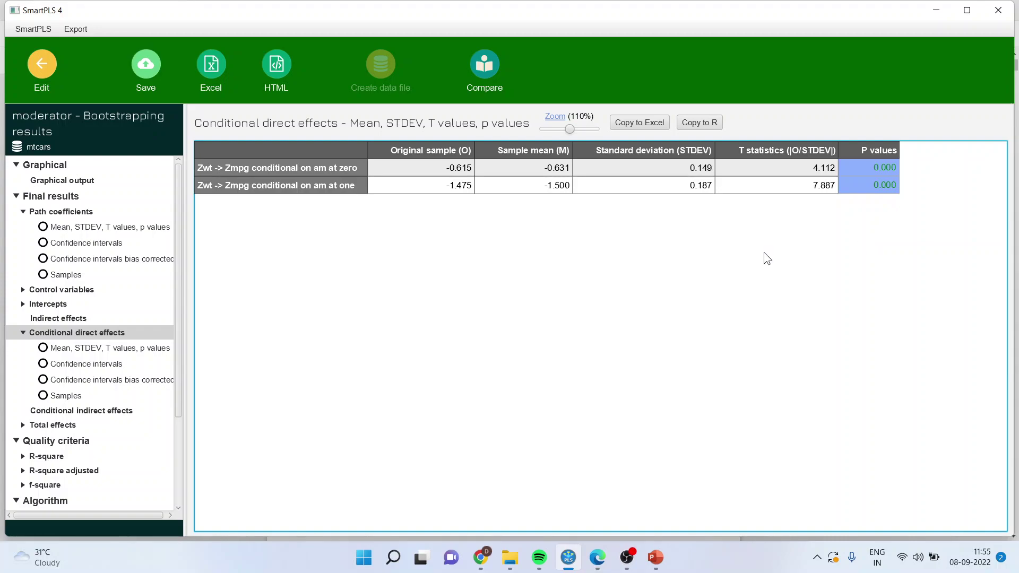
# - Run path analysis on the moderator model and open its results report
pyautogui.click(42, 67)
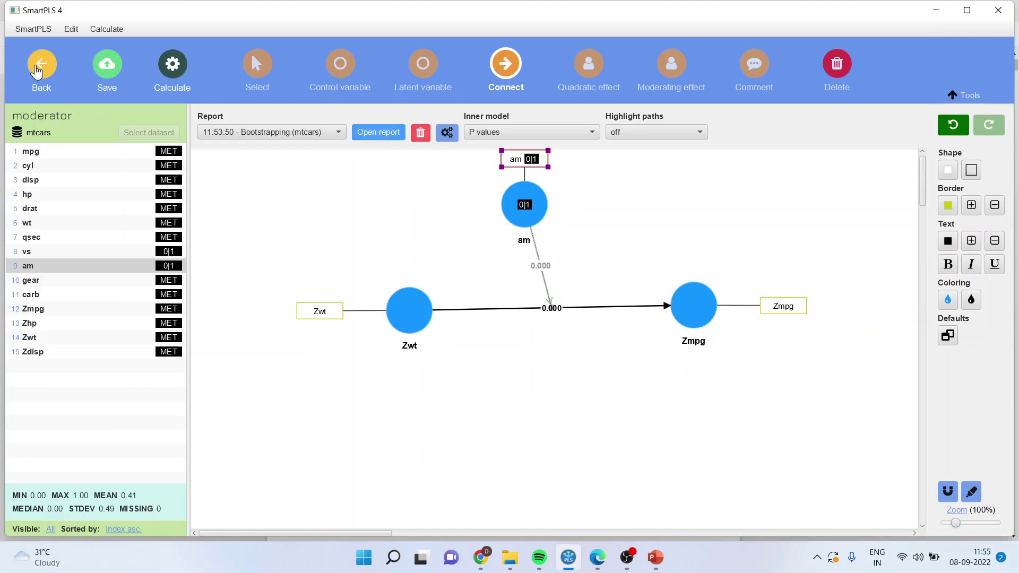
pyautogui.click(180, 80)
pyautogui.click(208, 100)
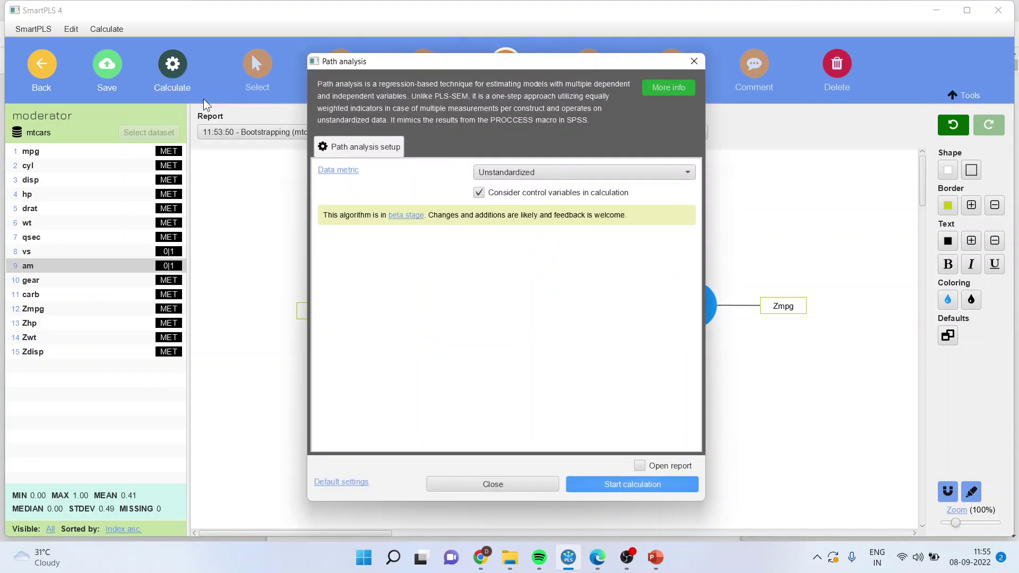
pyautogui.click(607, 484)
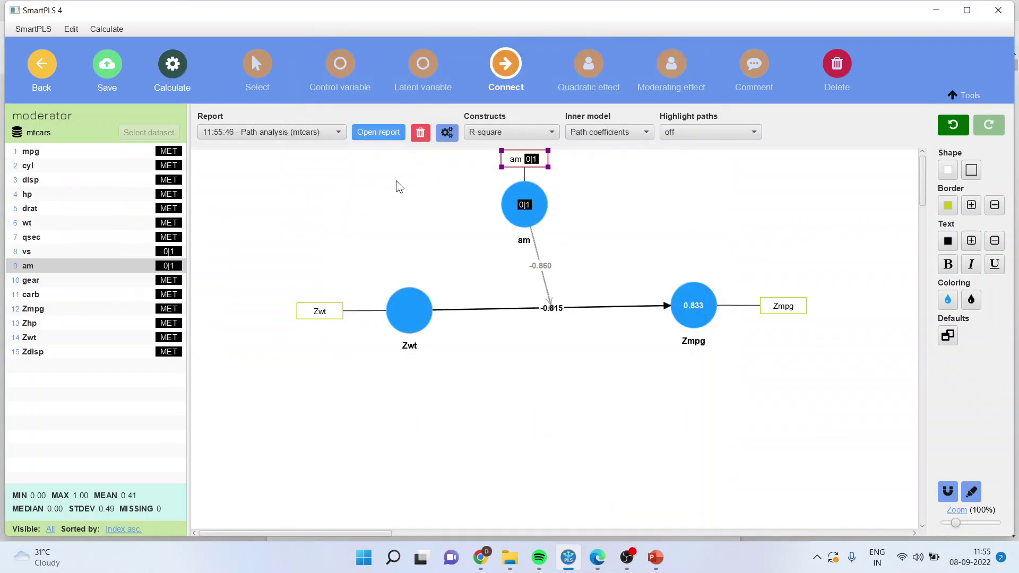
pyautogui.click(378, 135)
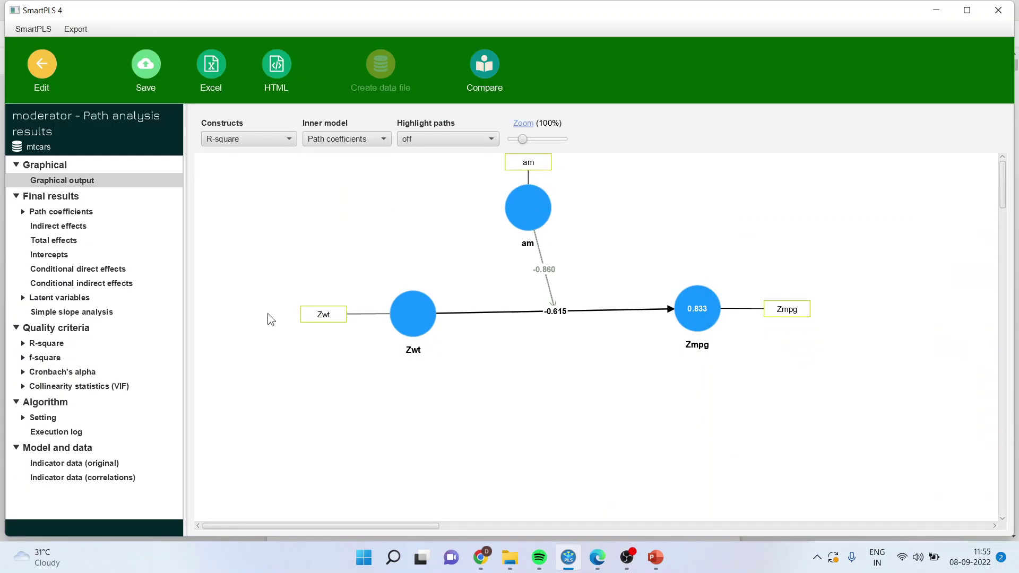
# - Show the am x Zwt simple slope chart of Zwt against Zmpg
pyautogui.click(97, 313)
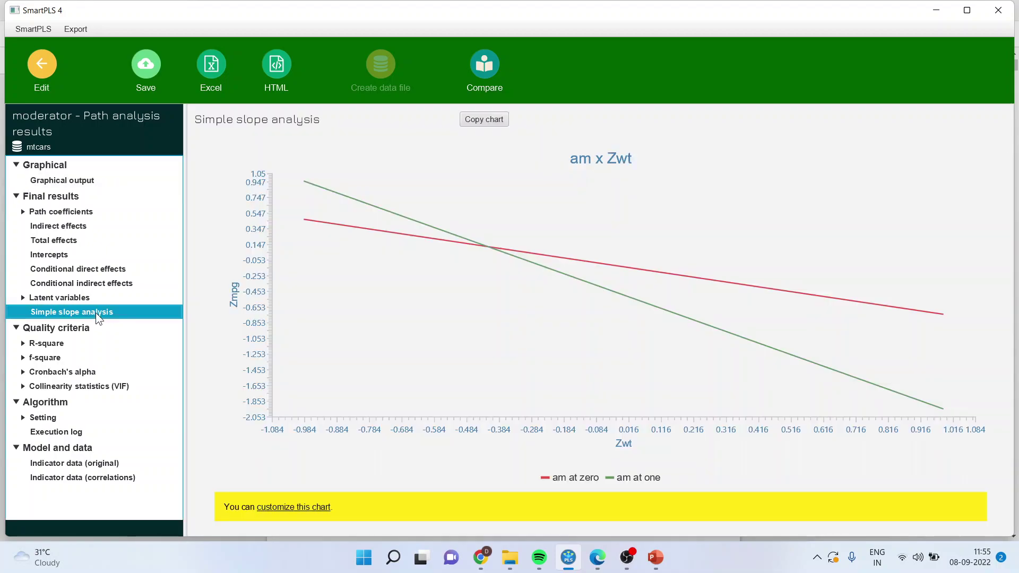